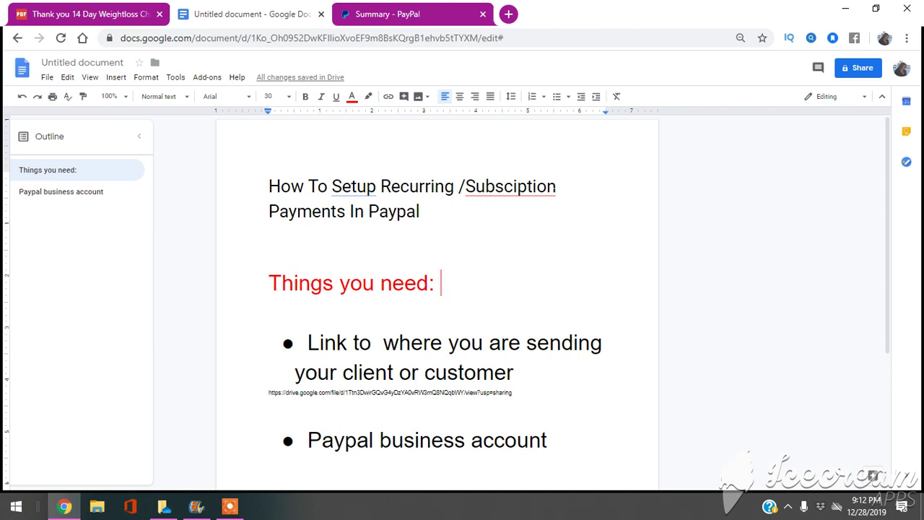
Correct the title word 'Subsciption' to 'Subscription' using the spelling suggestion
right_click(548, 191)
click(577, 216)
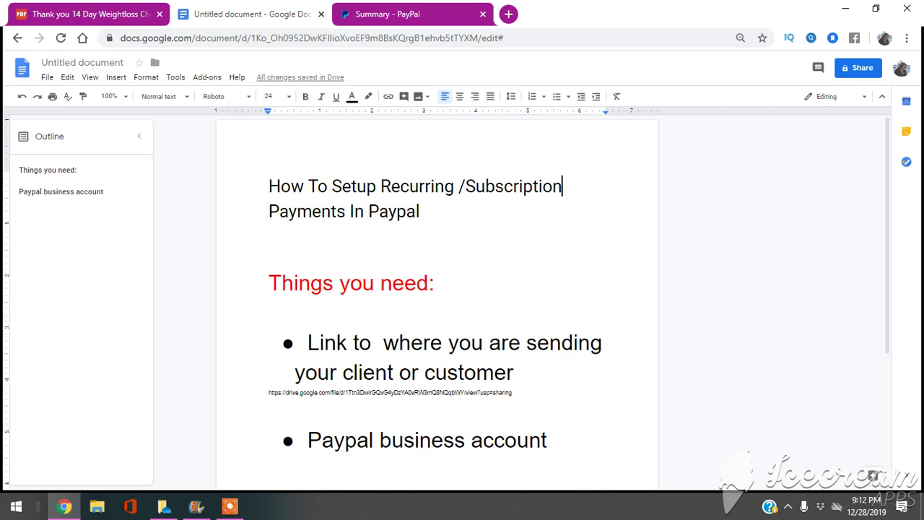
scroll(437, 289, down, 1)
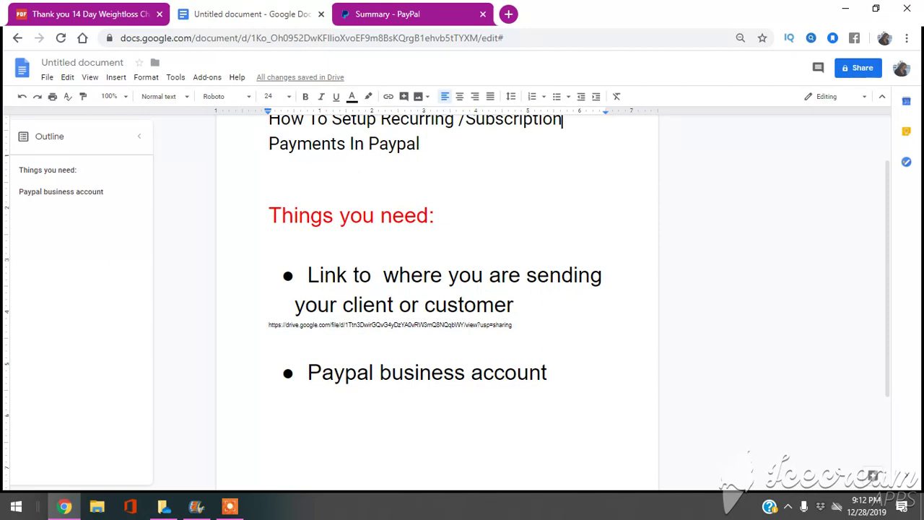
scroll(437, 288, up, 1)
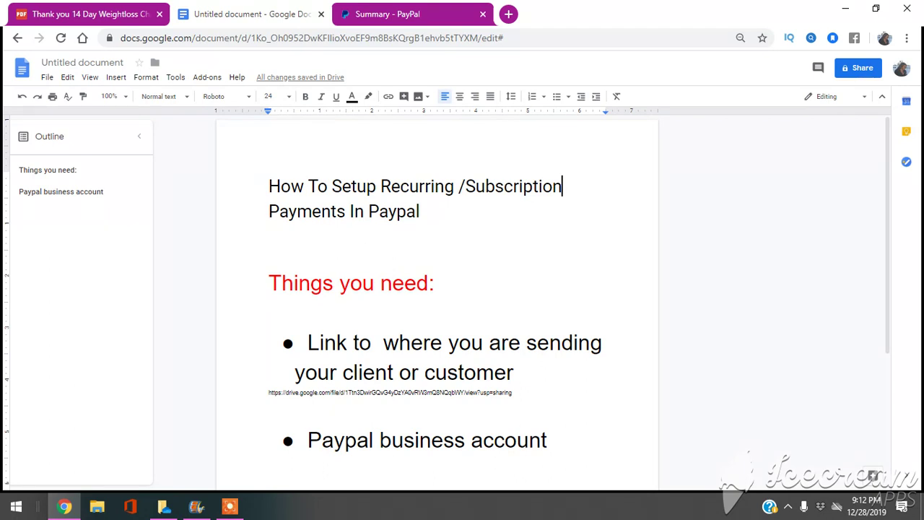
Show the Thank you 14 Day Weightloss Challenge PDF and select its full address-bar URL
click(110, 14)
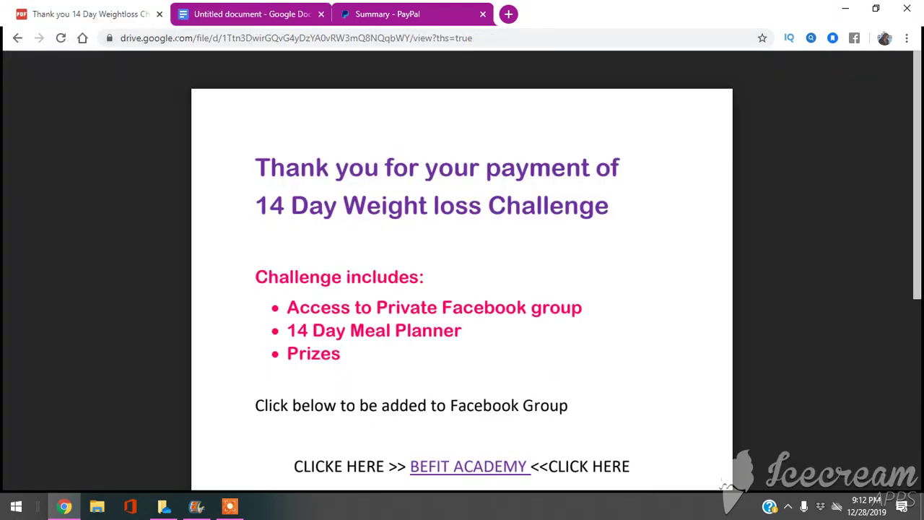
click(519, 40)
click(877, 216)
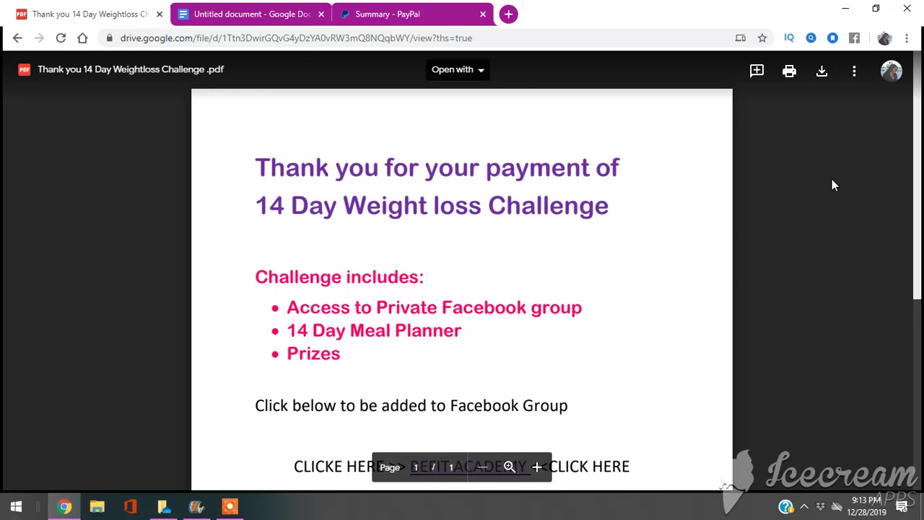
click(441, 39)
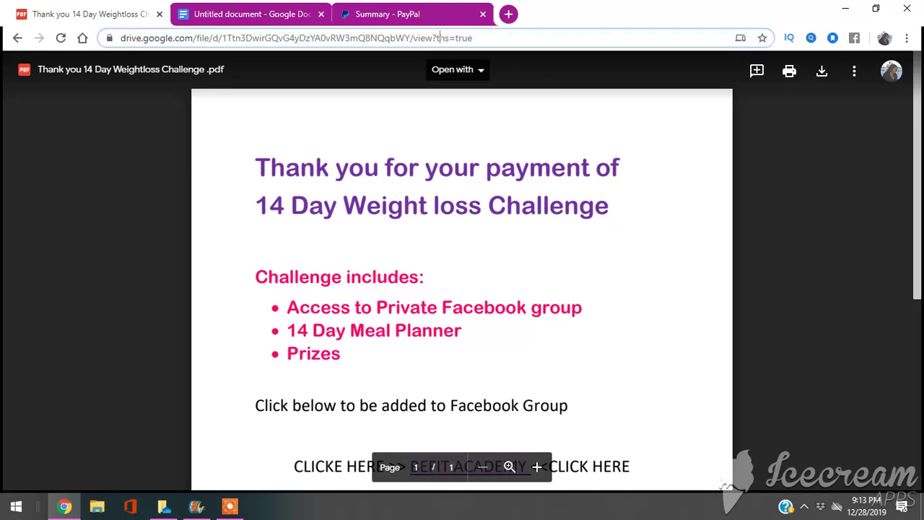
Switch to the PayPal tab and bring up the All Tools list
click(415, 14)
mouse_move(366, 77)
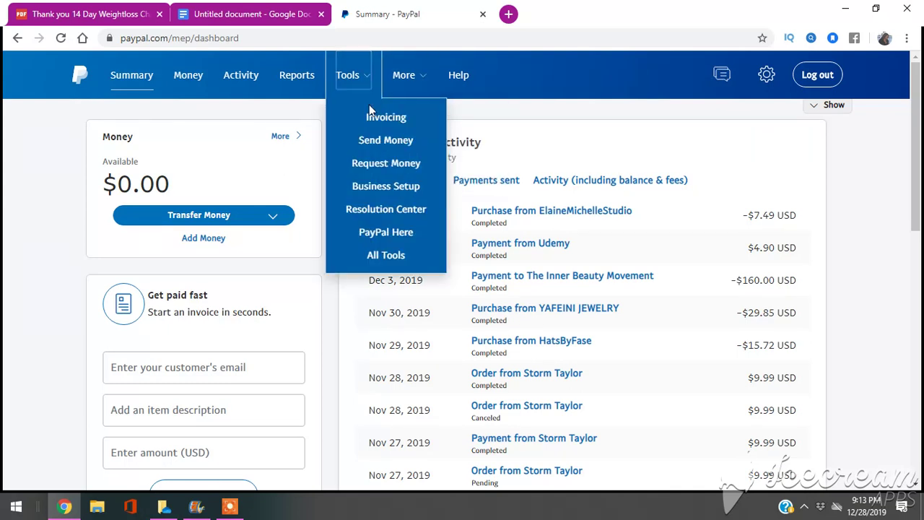
click(399, 257)
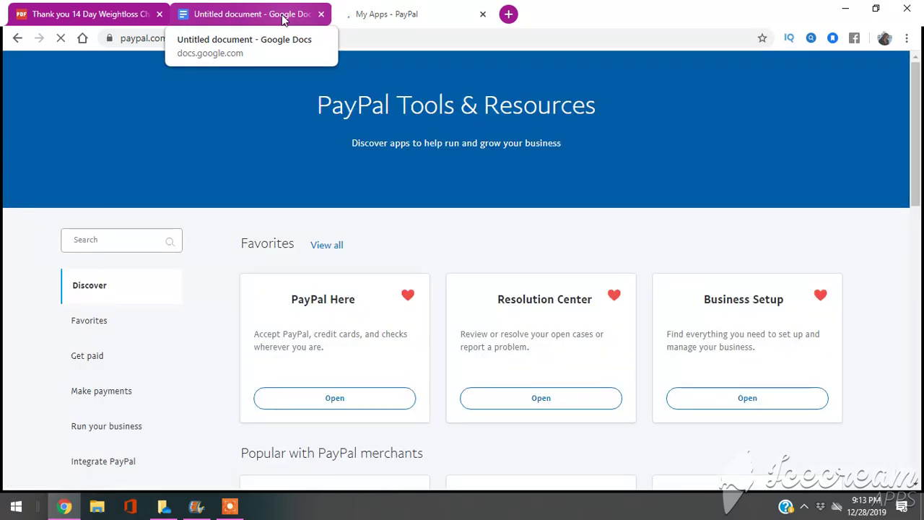
Open Recurring Payments and start a new subscription button
scroll(573, 233, down, 10)
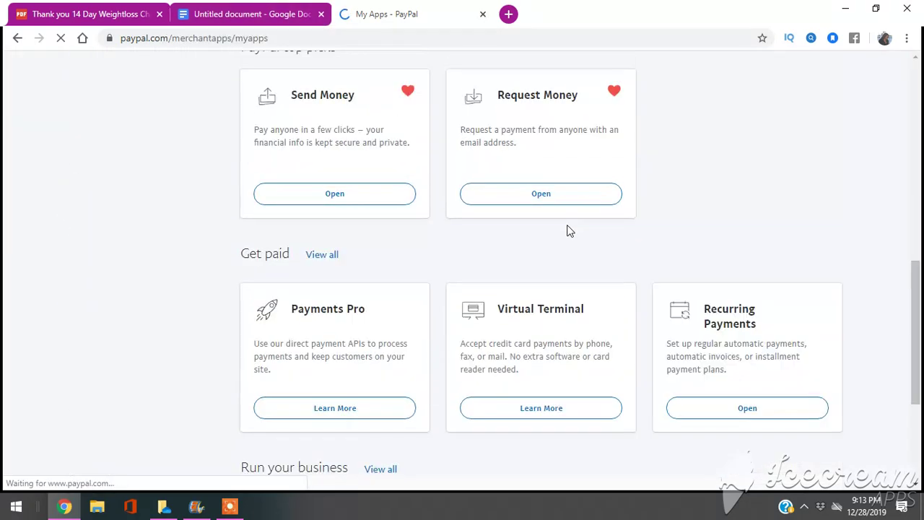
scroll(797, 347, up, 2)
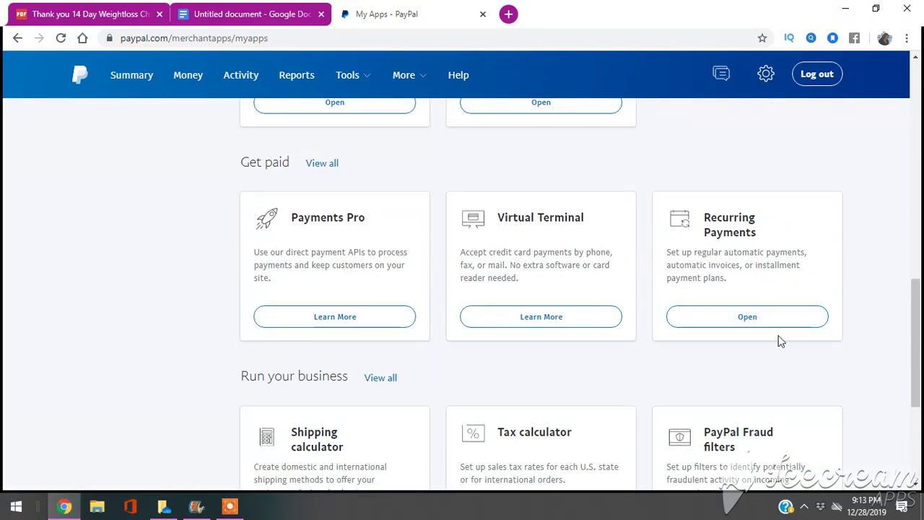
scroll(785, 336, down, 1)
scroll(751, 303, up, 2)
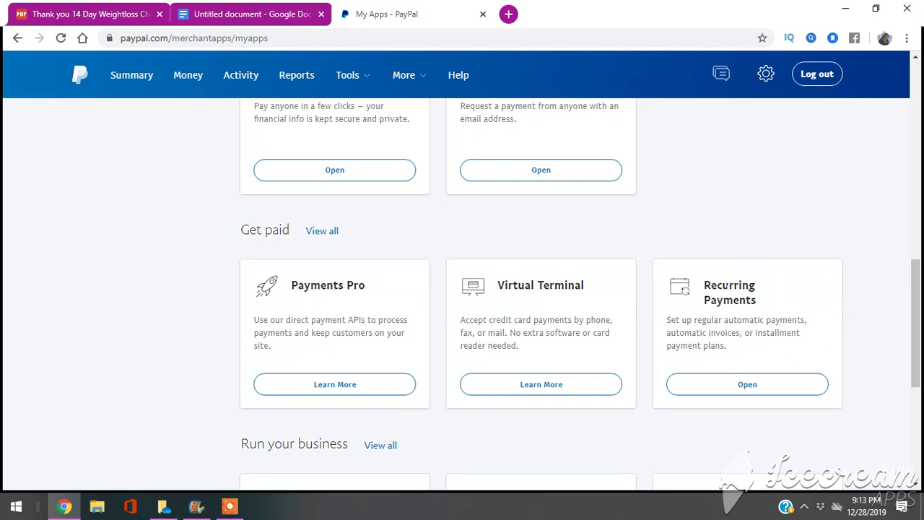
click(785, 396)
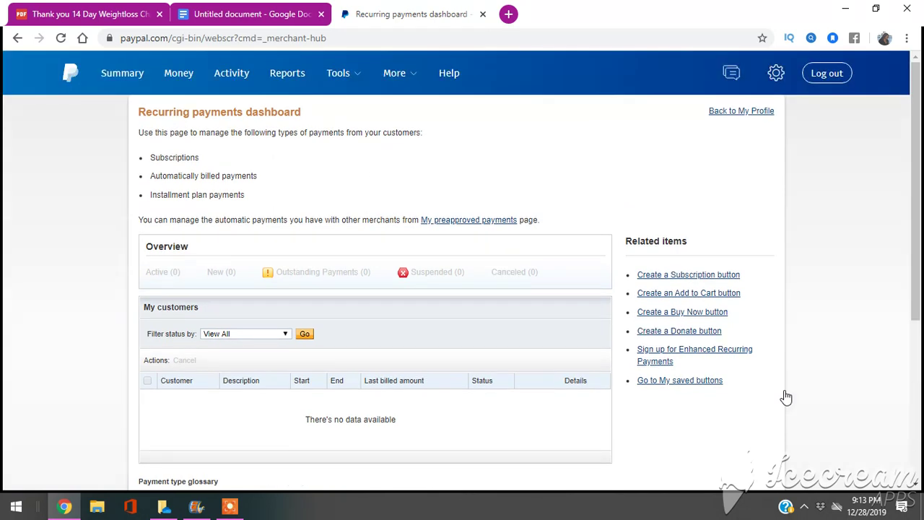
click(722, 275)
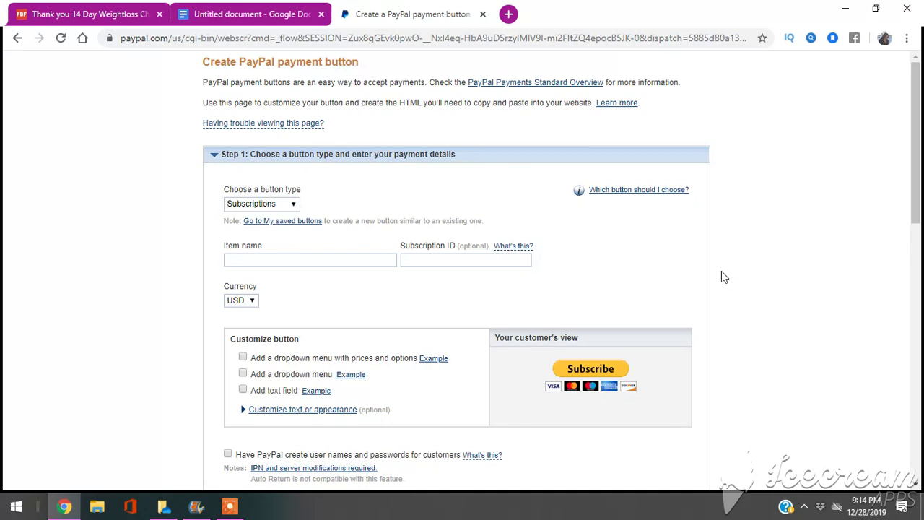
Name the item 'Test subscription' and set the billing amount to 10 USD
click(238, 260)
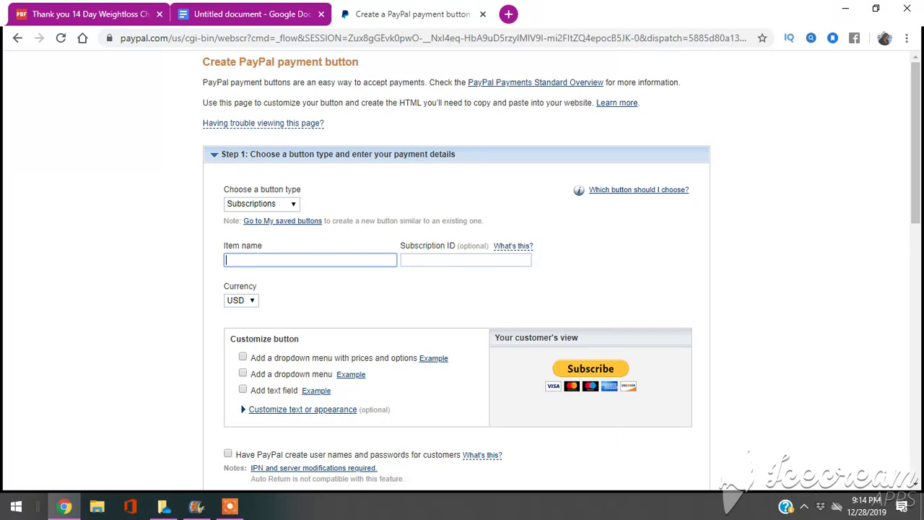
text(Test subscription)
click(372, 277)
scroll(359, 295, down, 1)
scroll(382, 257, down, 2)
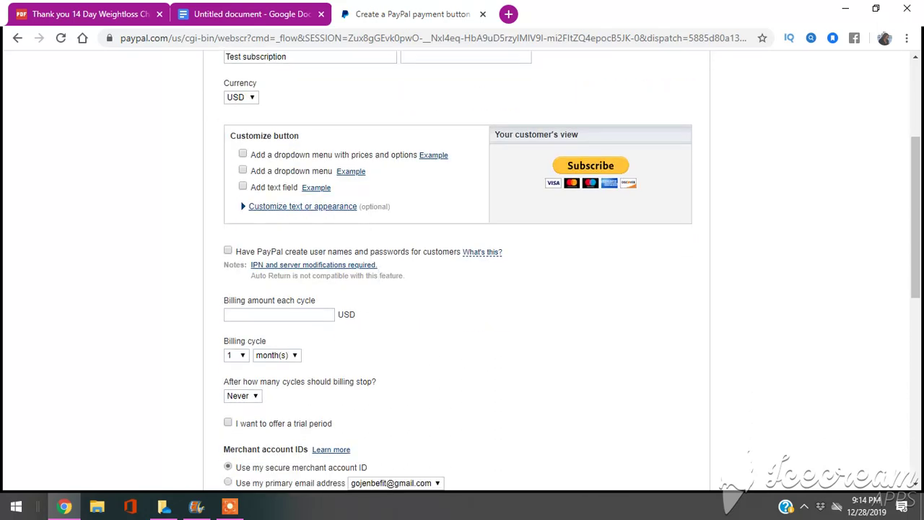
click(318, 315)
text(10)
click(389, 350)
Keep the billing cycle at 1 month(s) and billing stop at Never
click(241, 354)
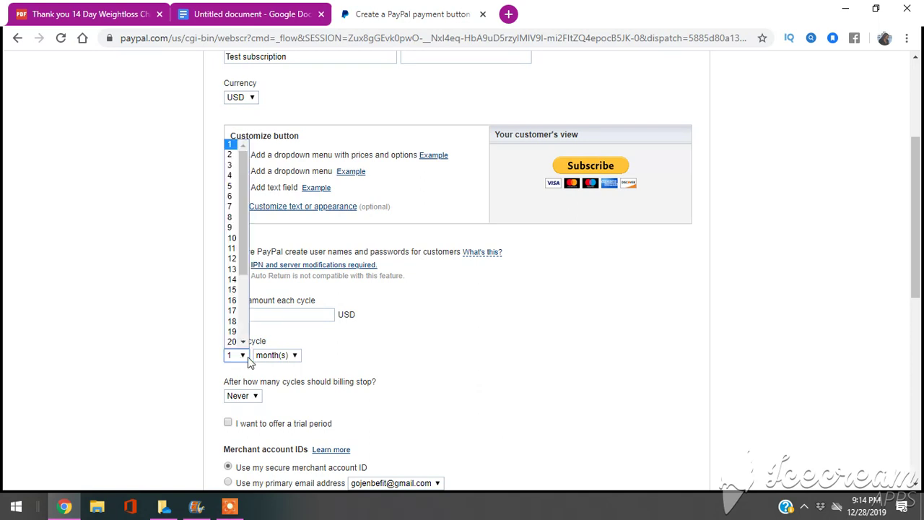
click(250, 358)
click(294, 356)
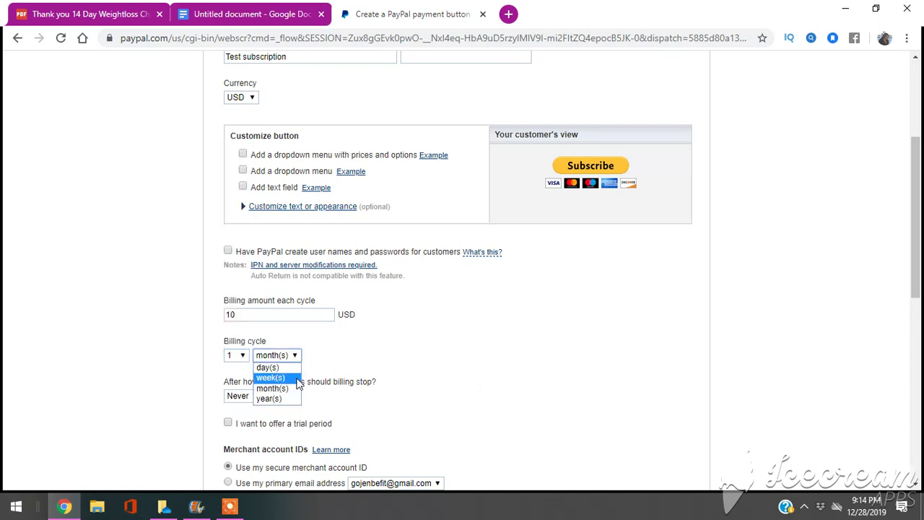
click(364, 369)
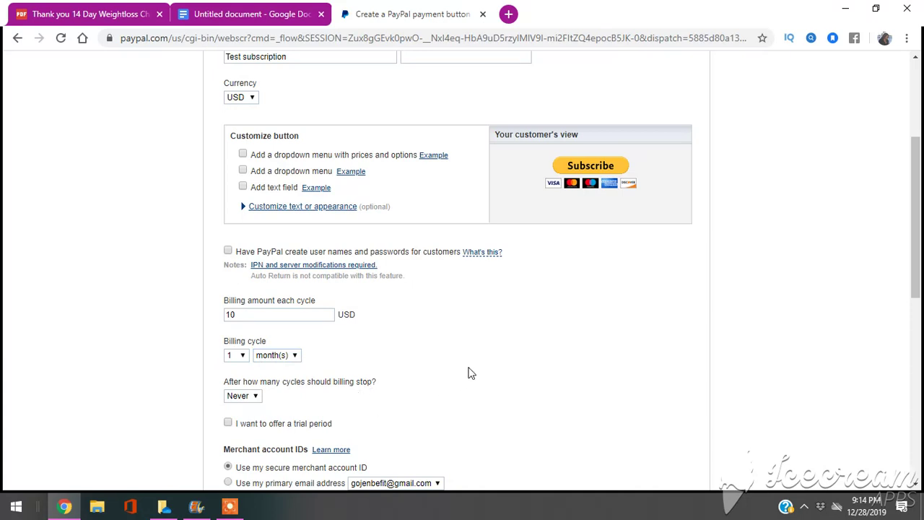
scroll(258, 390, down, 1)
click(256, 329)
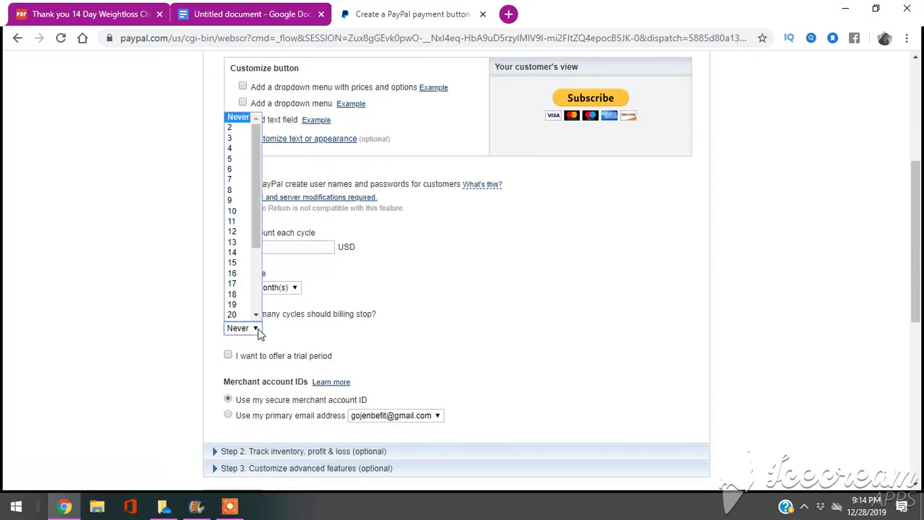
click(372, 249)
click(372, 250)
scroll(387, 306, down, 2)
Expand Step 2 and Step 3 (advanced features) to reach the checkout customization options
click(214, 318)
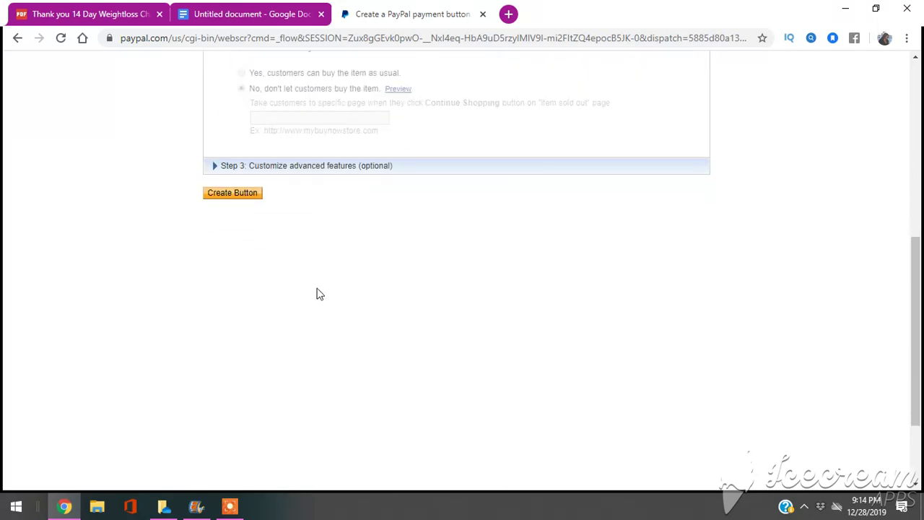
scroll(365, 282, down, 1)
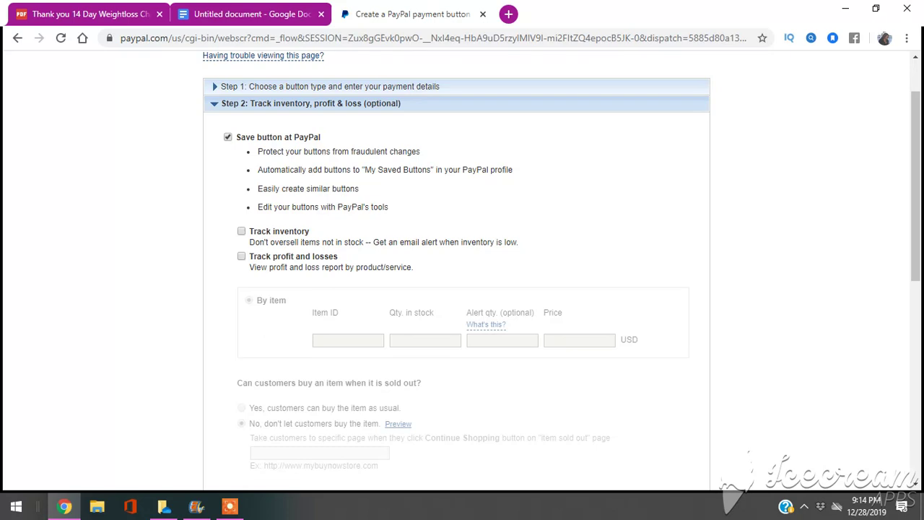
scroll(366, 280, down, 1)
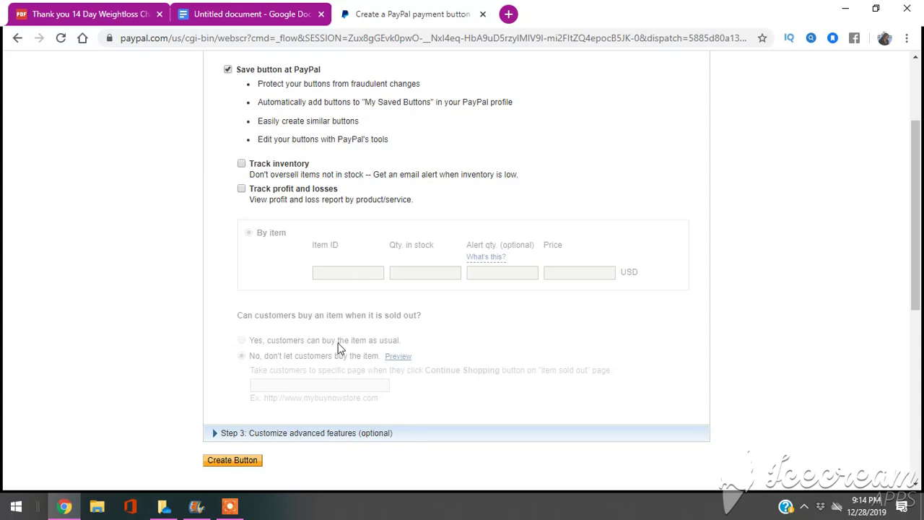
click(217, 435)
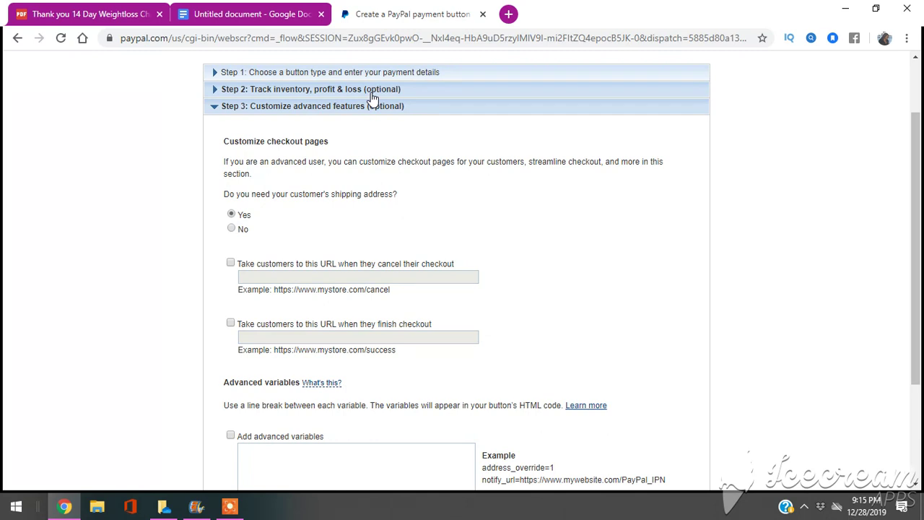
scroll(360, 152, down, 1)
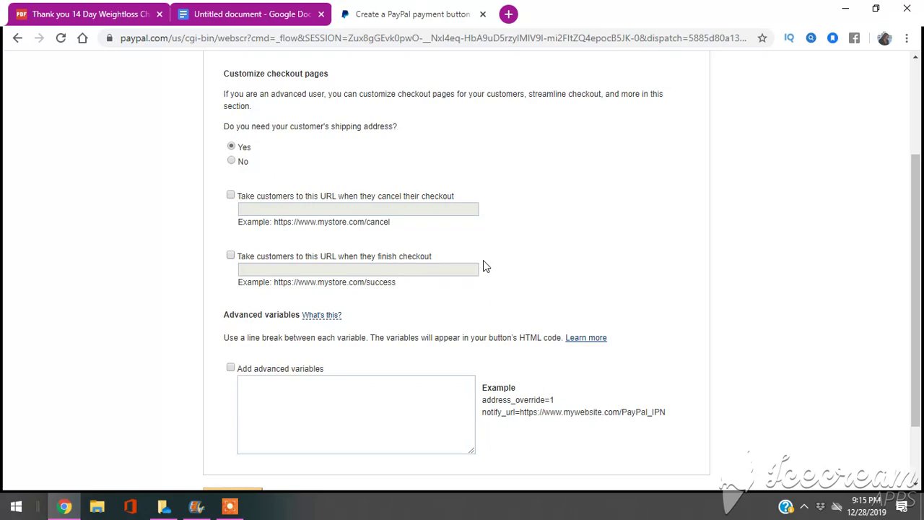
click(86, 13)
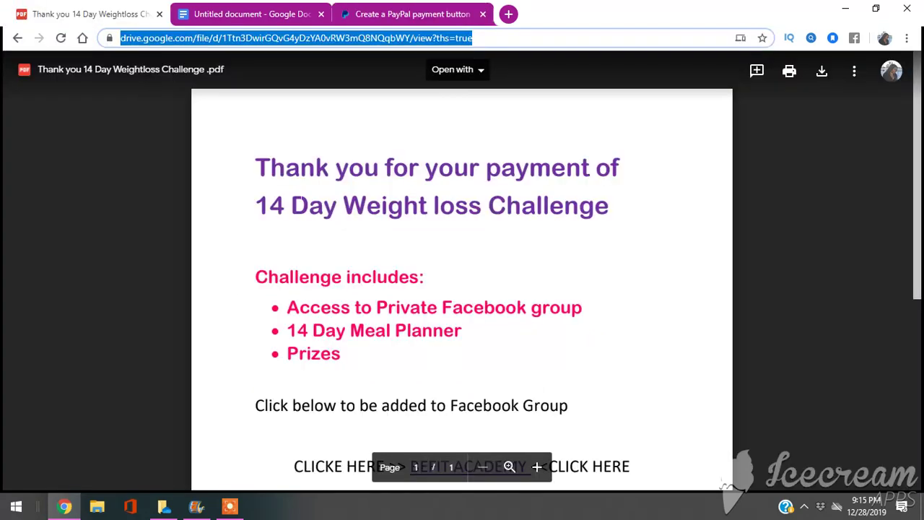
scroll(462, 289, down, 5)
scroll(462, 289, up, 5)
scroll(462, 289, down, 1)
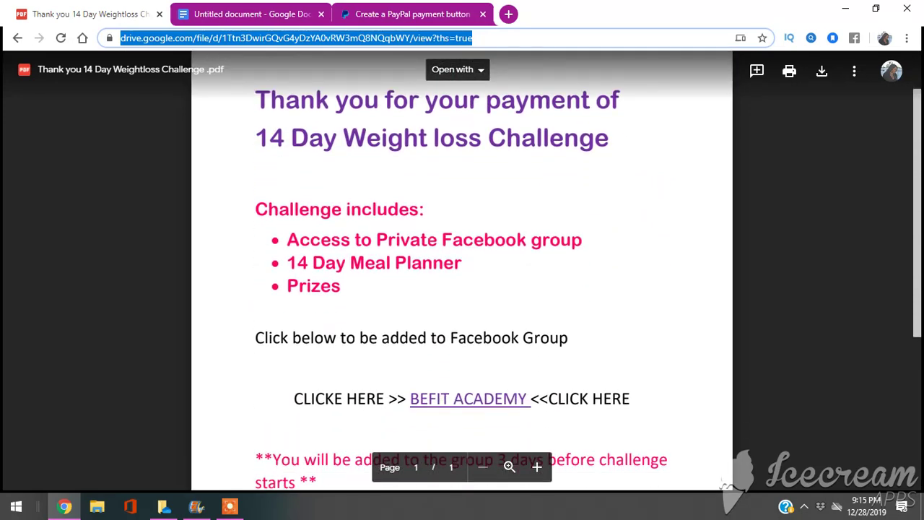
scroll(462, 288, up, 1)
scroll(462, 289, down, 2)
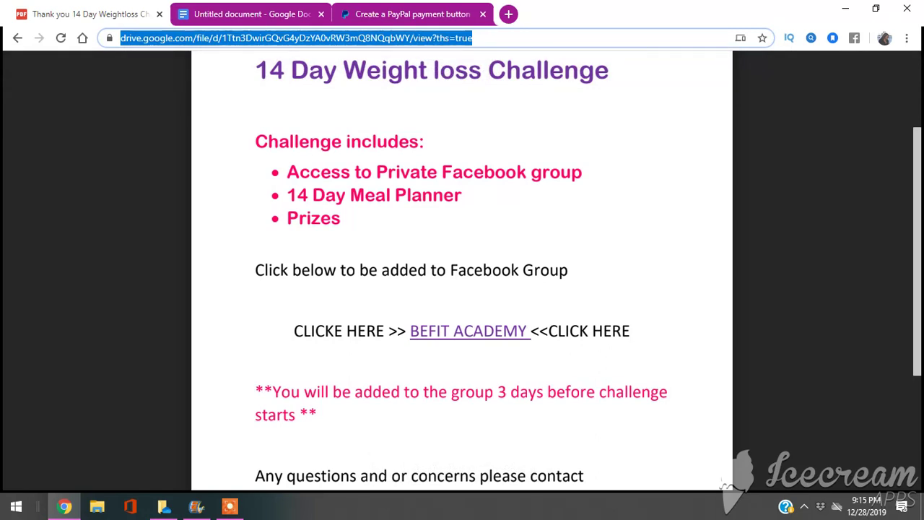
scroll(462, 271, down, 1)
scroll(462, 271, down, 1)
scroll(462, 270, up, 3)
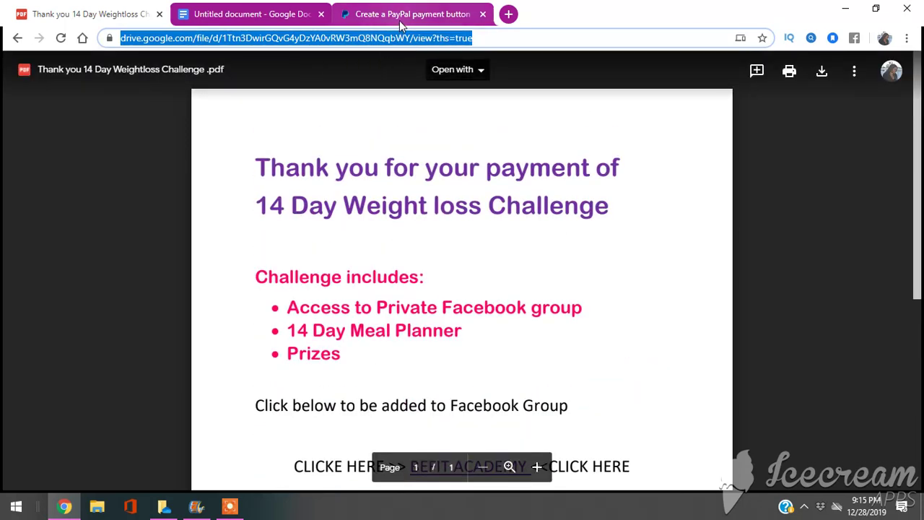
scroll(462, 270, down, 3)
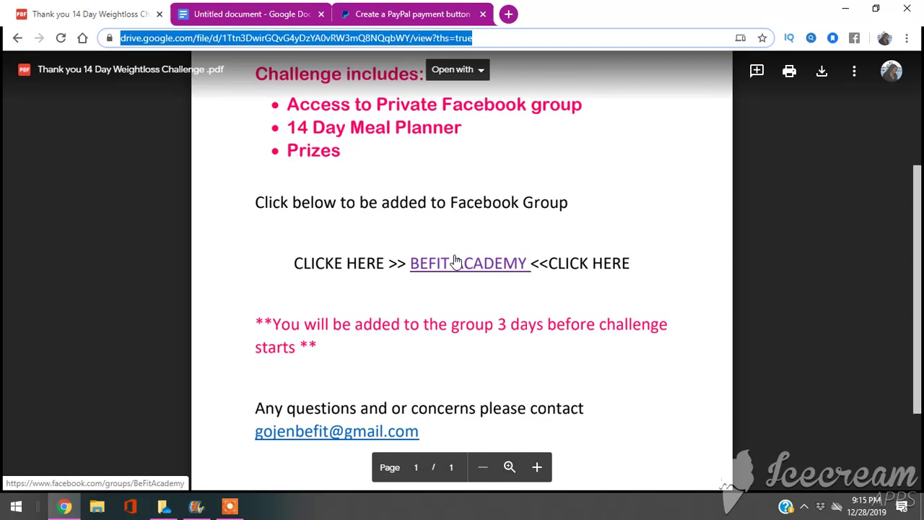
Redirect customers to the pasted Drive PDF link after checkout and create the button
click(449, 16)
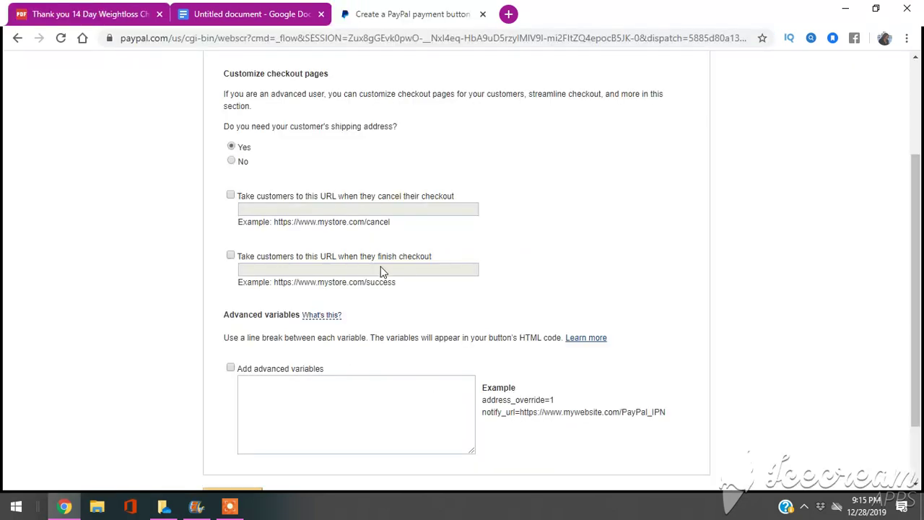
click(231, 256)
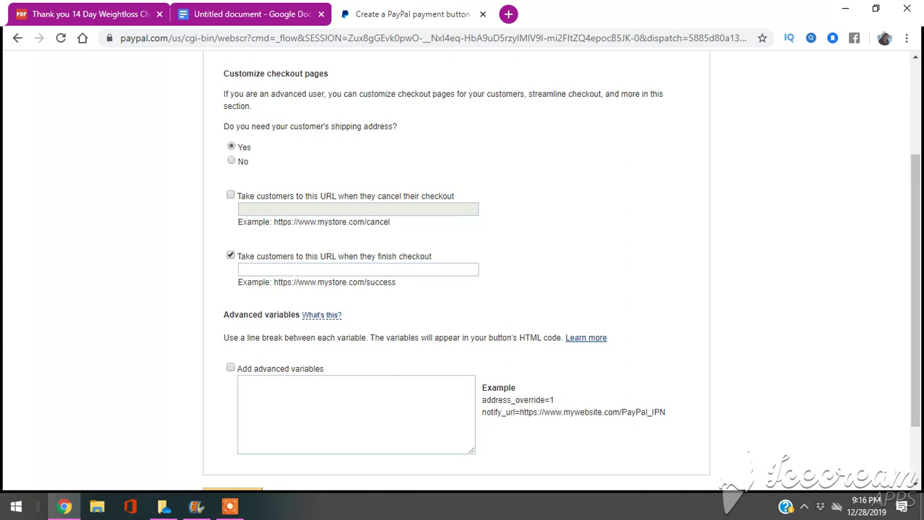
click(358, 269)
key(ctrl+v)
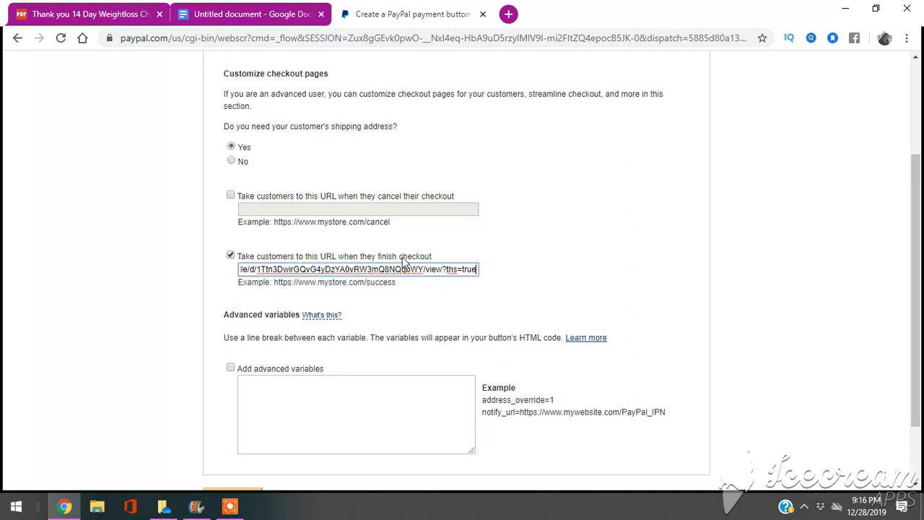
scroll(572, 272, down, 2)
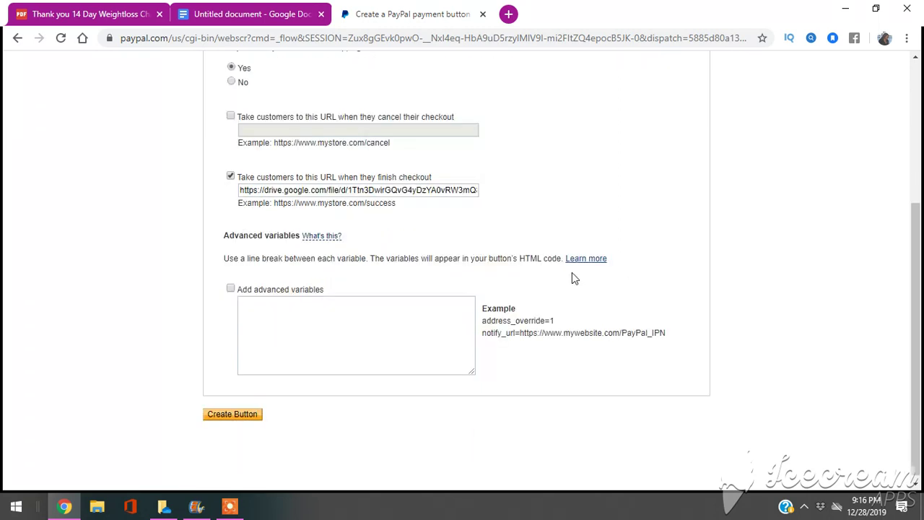
click(257, 414)
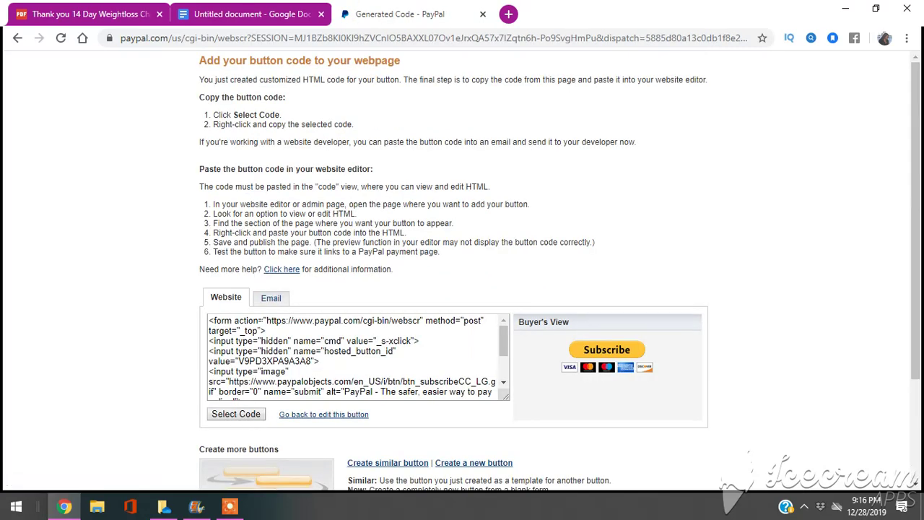
Show the button's Email link version and select the whole checkout URL
scroll(354, 353, down, 3)
scroll(338, 323, down, 1)
scroll(380, 312, up, 1)
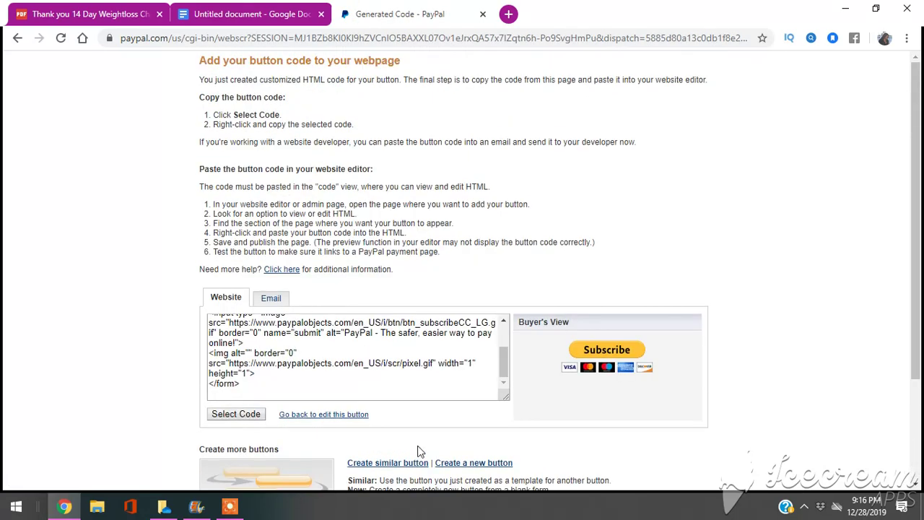
scroll(238, 340, up, 5)
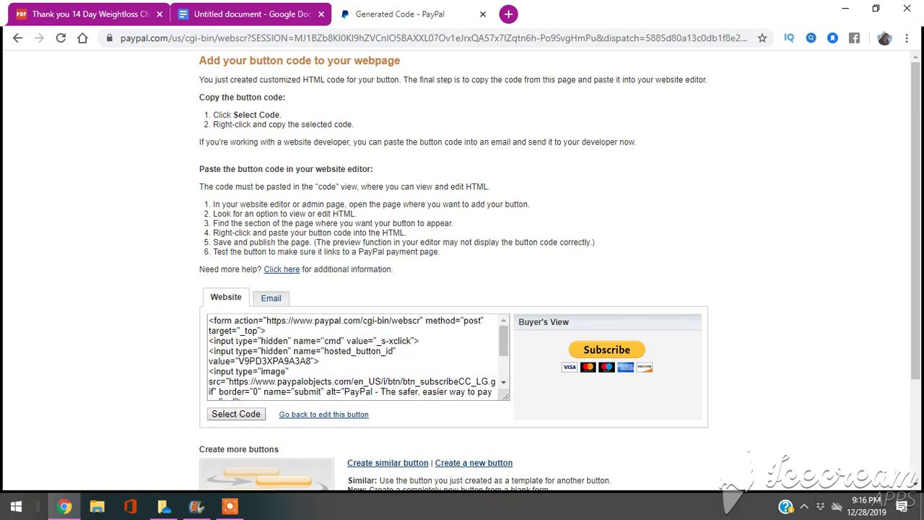
click(273, 304)
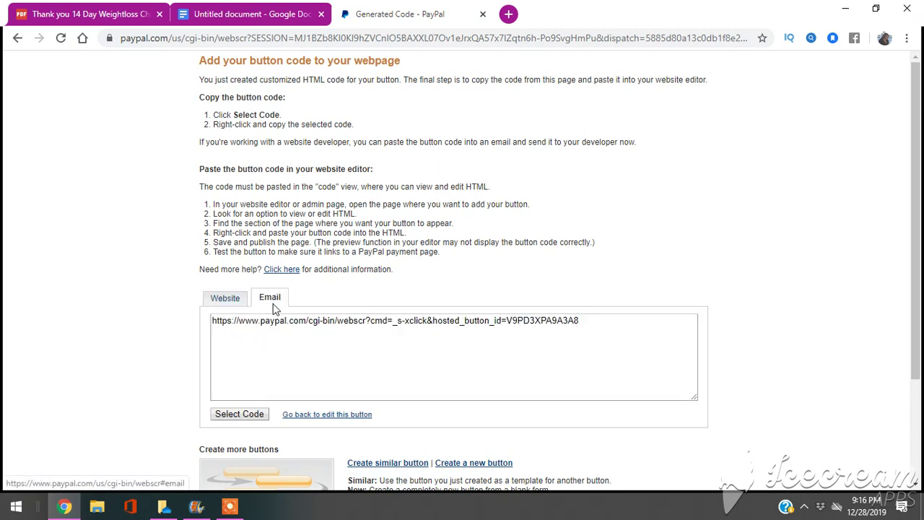
drag(579, 320, 211, 320)
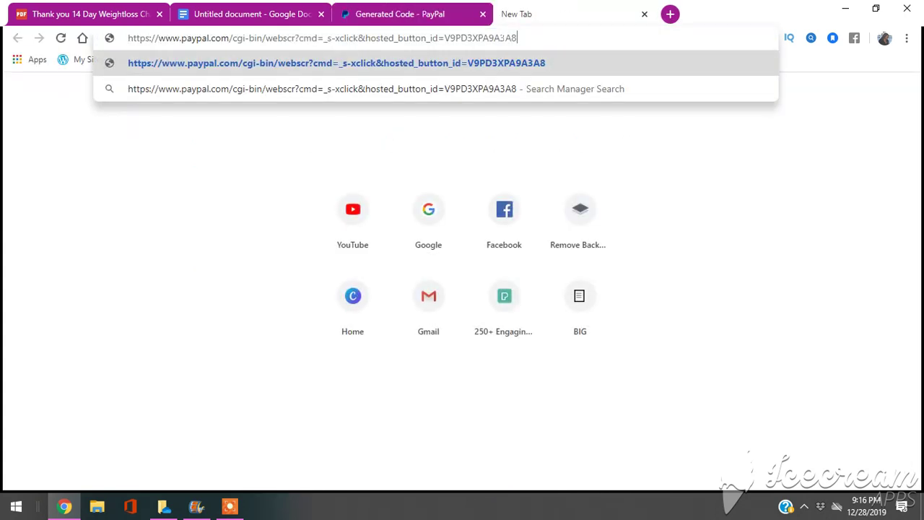
Load the link to view the $10.00 USD monthly Test subscription checkout page
key(Return)
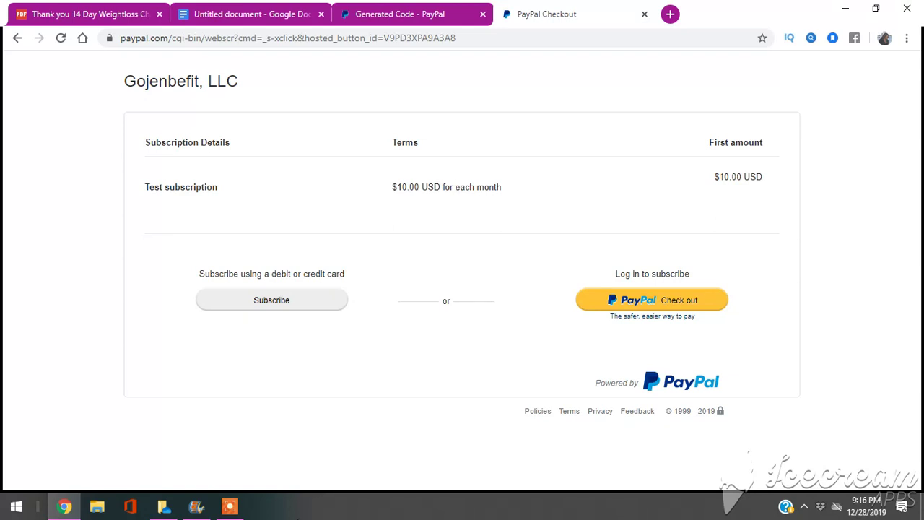
click(246, 505)
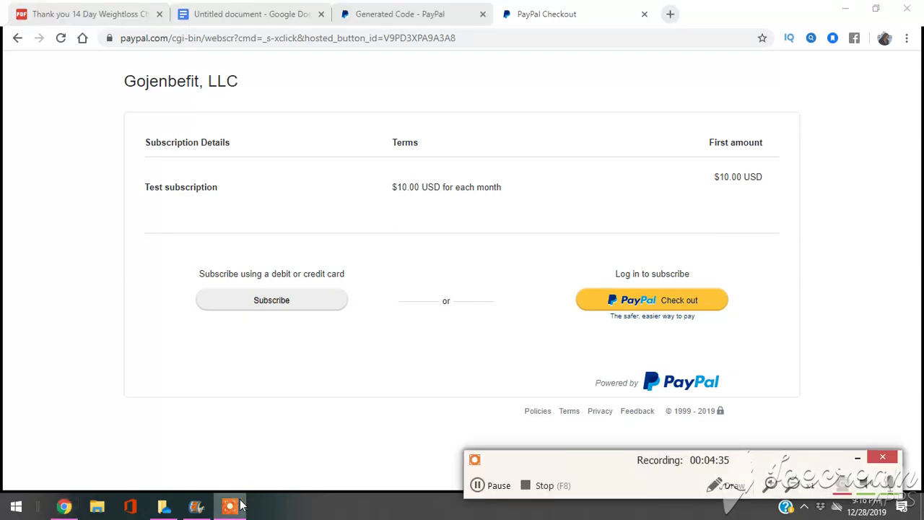